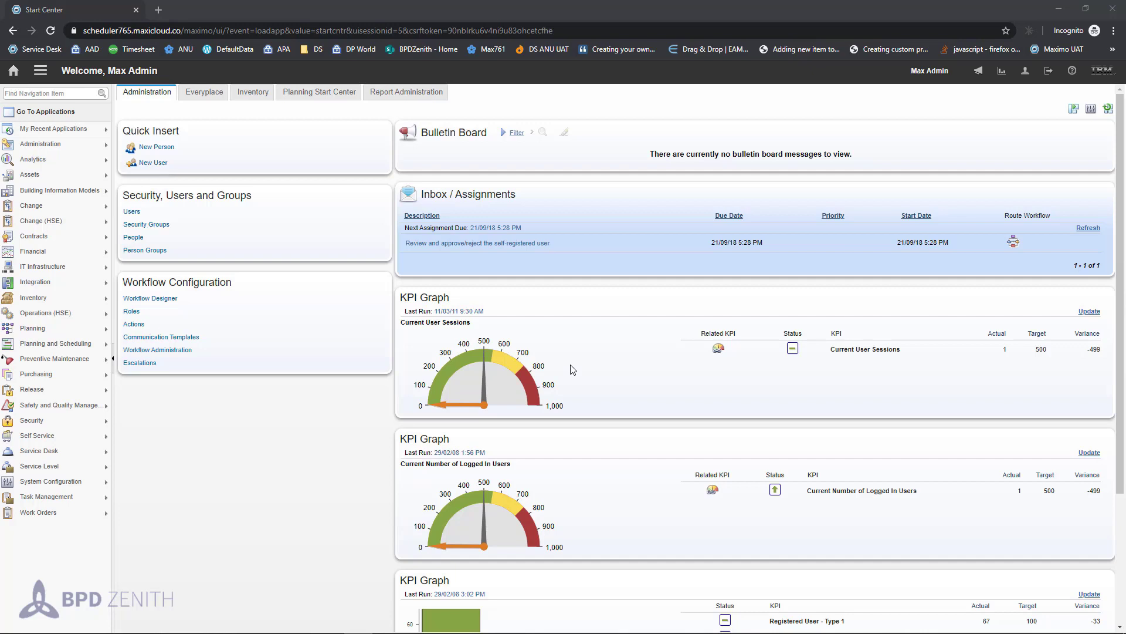
# Show the Work Orders applications list from the Start Center side navigation.
pyautogui.moveTo(40, 513)
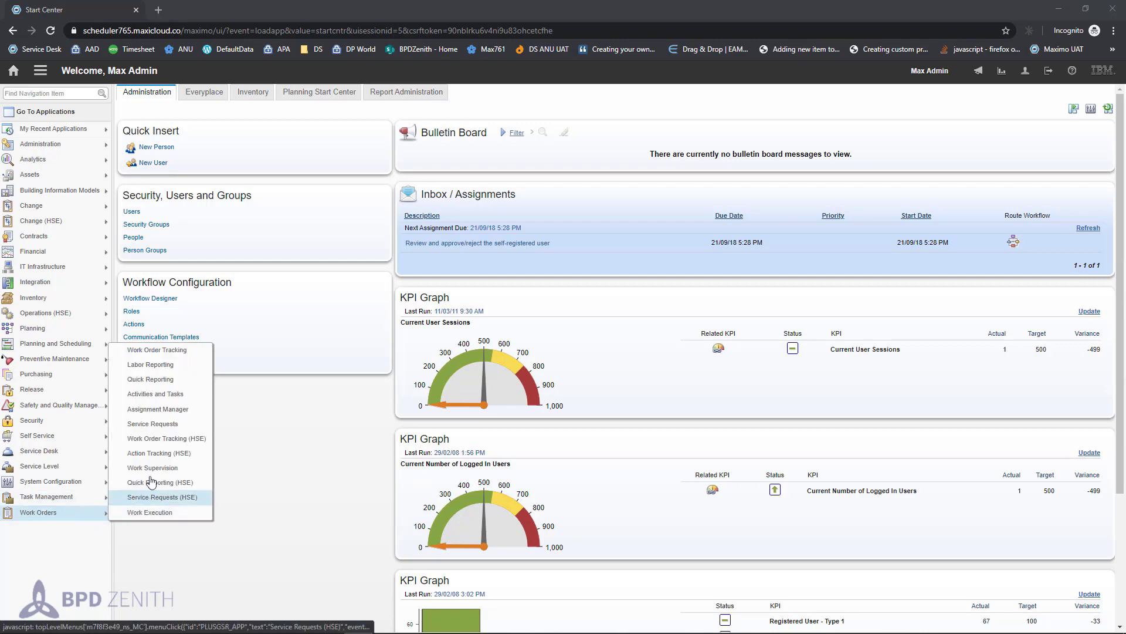
# Open work order WO5022 and attach desktop file Test2.csv as DOC1 with description 'comment'.
pyautogui.click(157, 352)
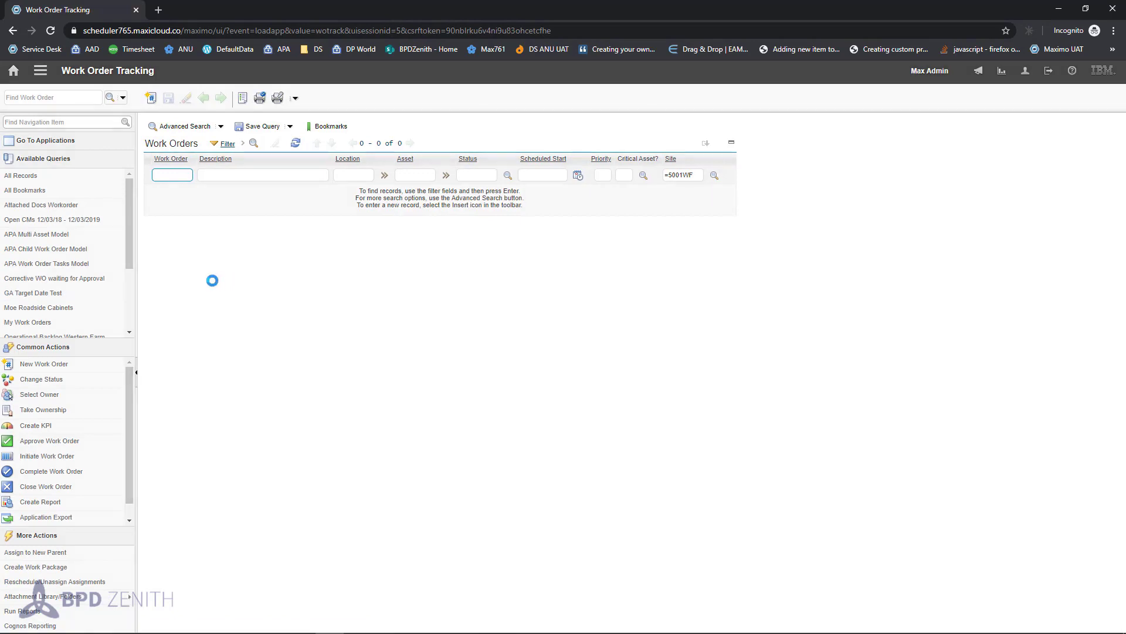
pyautogui.click(166, 194)
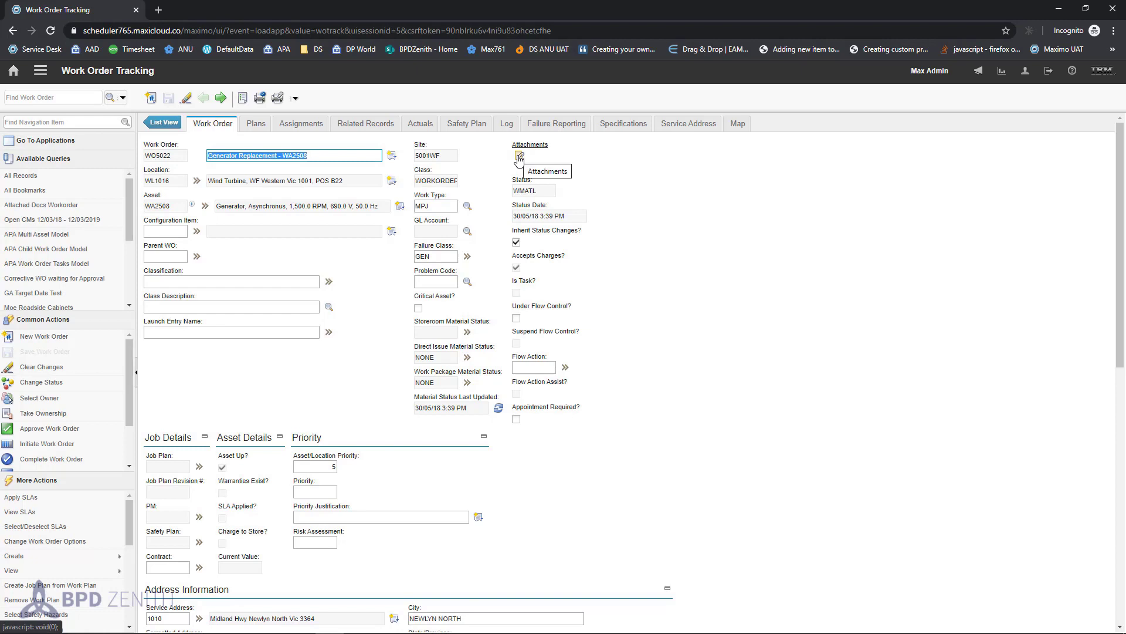
pyautogui.click(519, 157)
pyautogui.moveTo(564, 175)
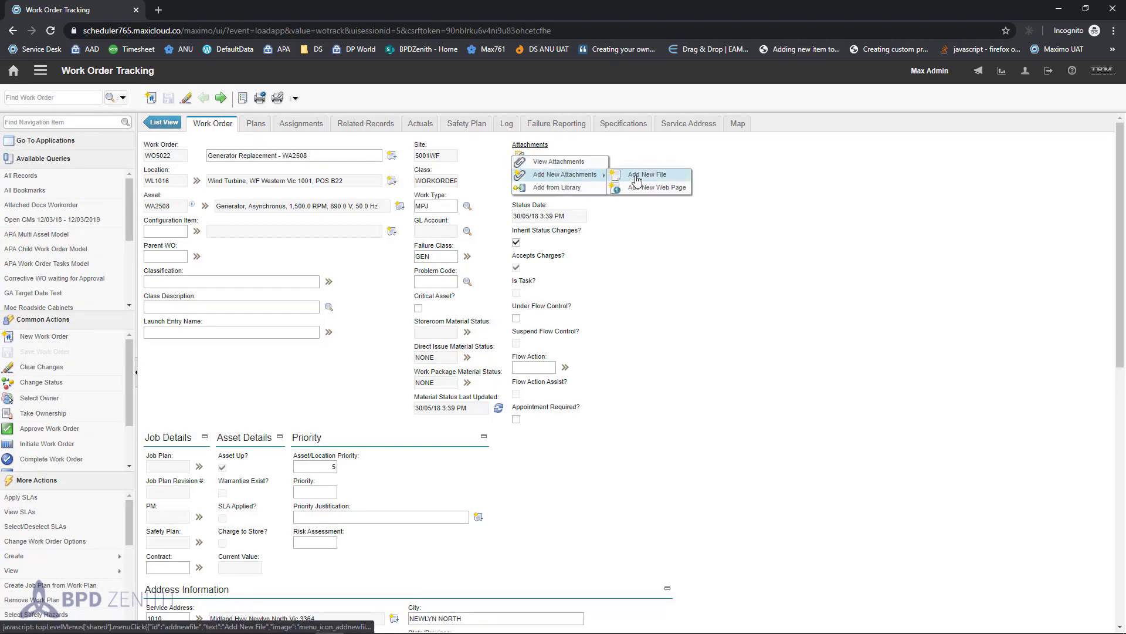
pyautogui.click(637, 176)
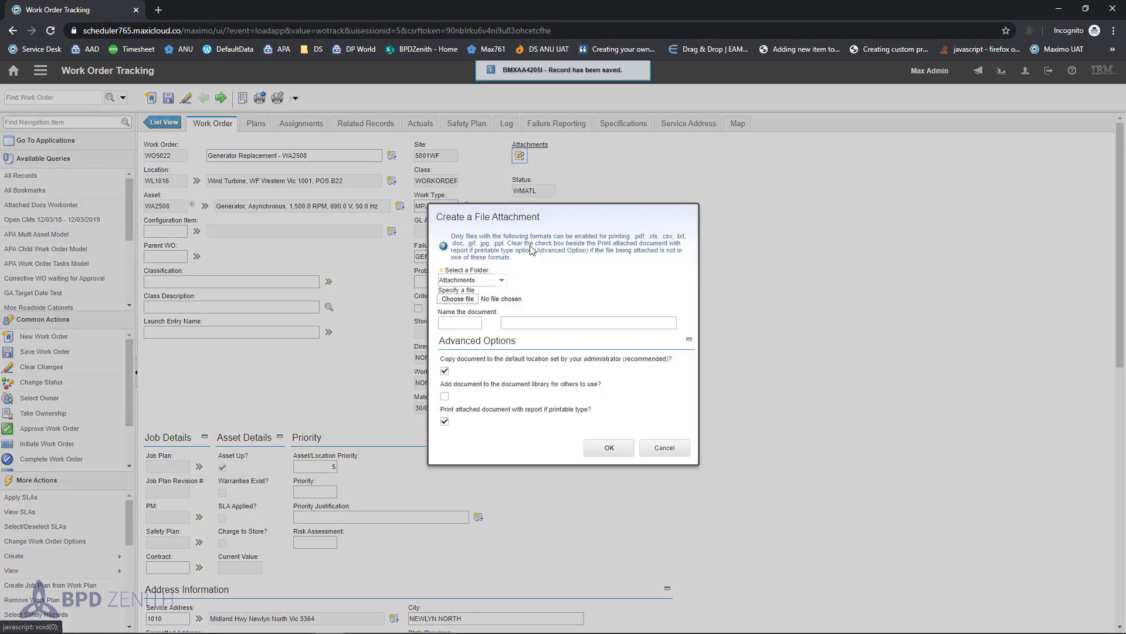
pyautogui.click(465, 300)
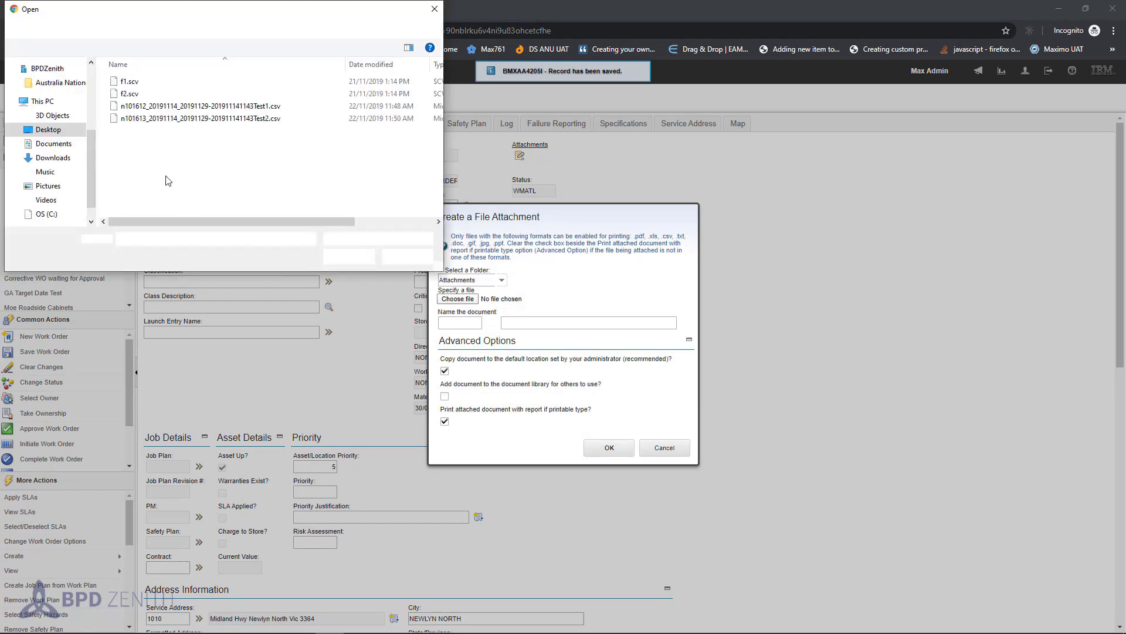
pyautogui.click(199, 118)
pyautogui.click(360, 255)
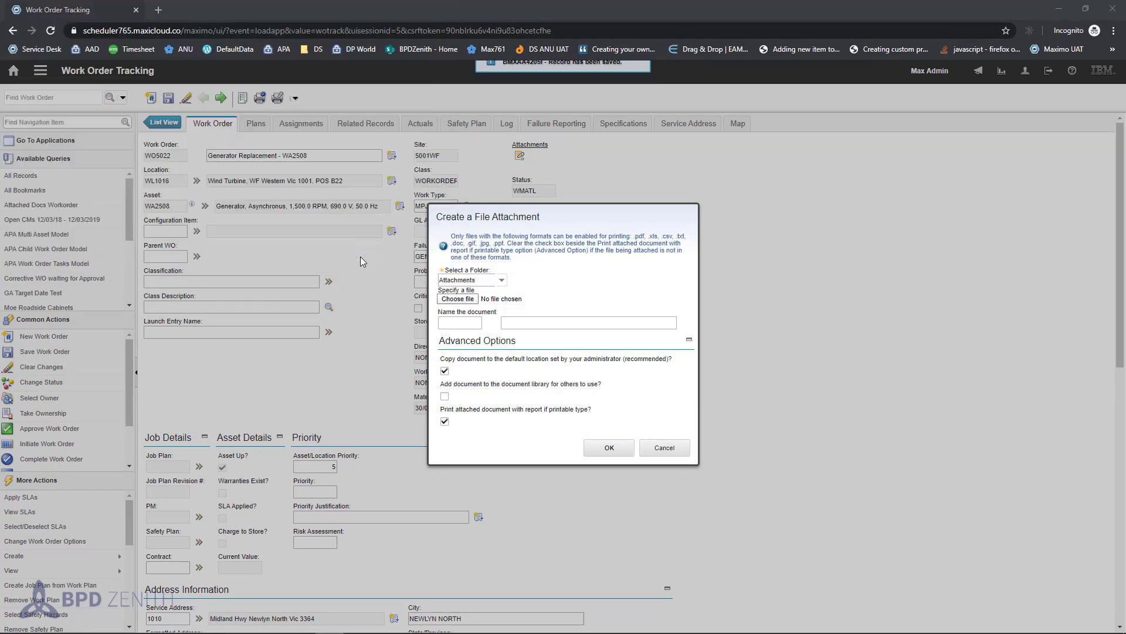
pyautogui.click(462, 322)
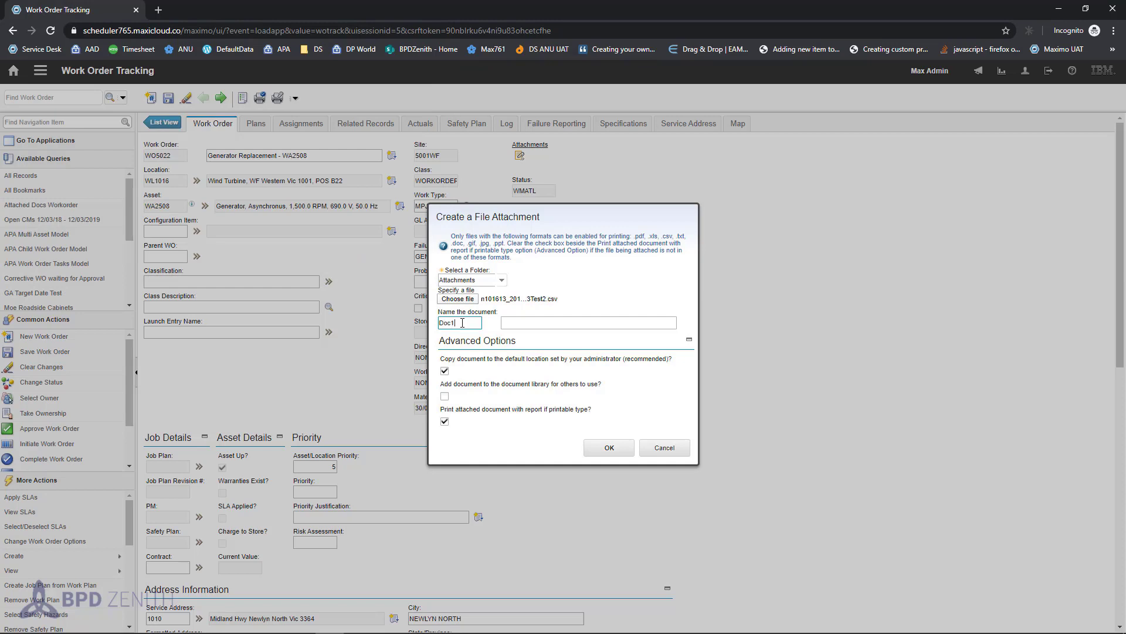
pyautogui.press('Tab')
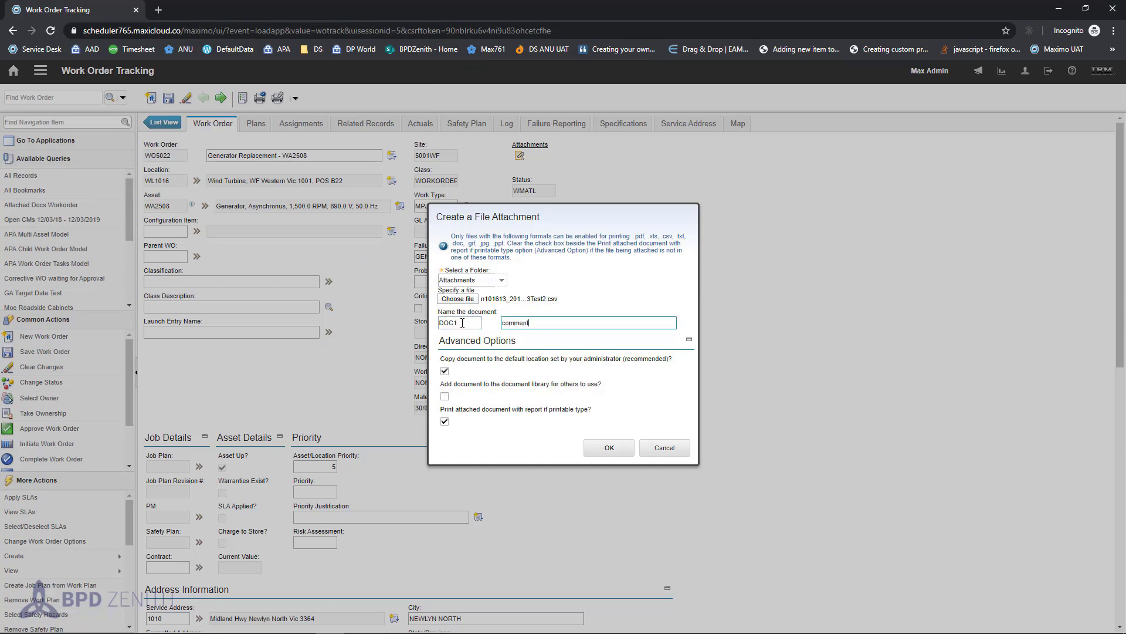
pyautogui.click(608, 448)
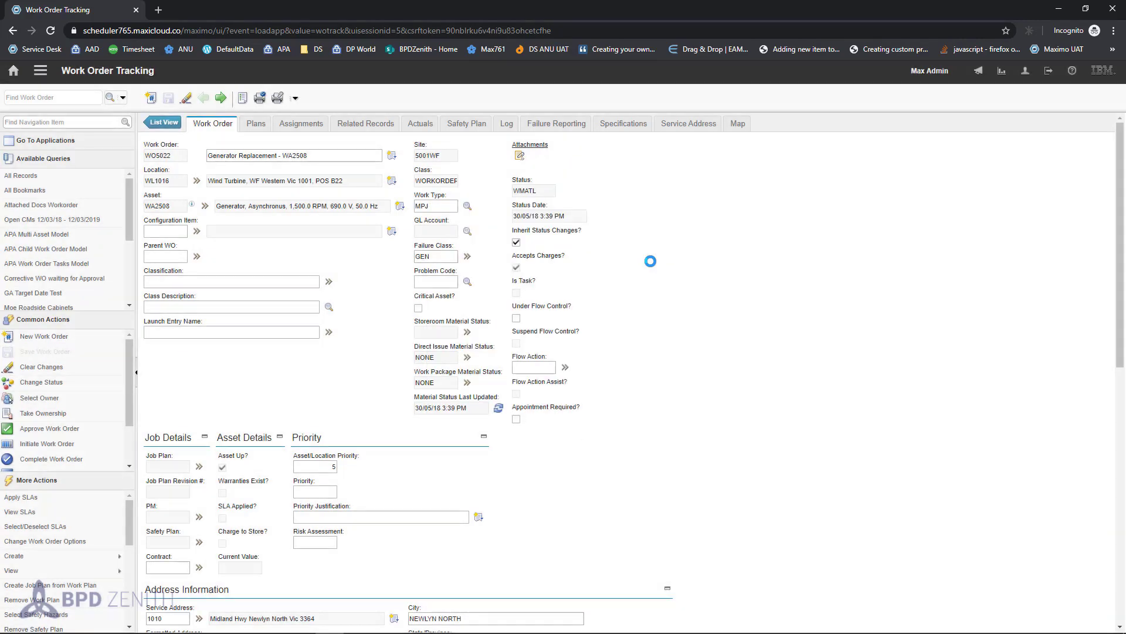
pyautogui.click(531, 145)
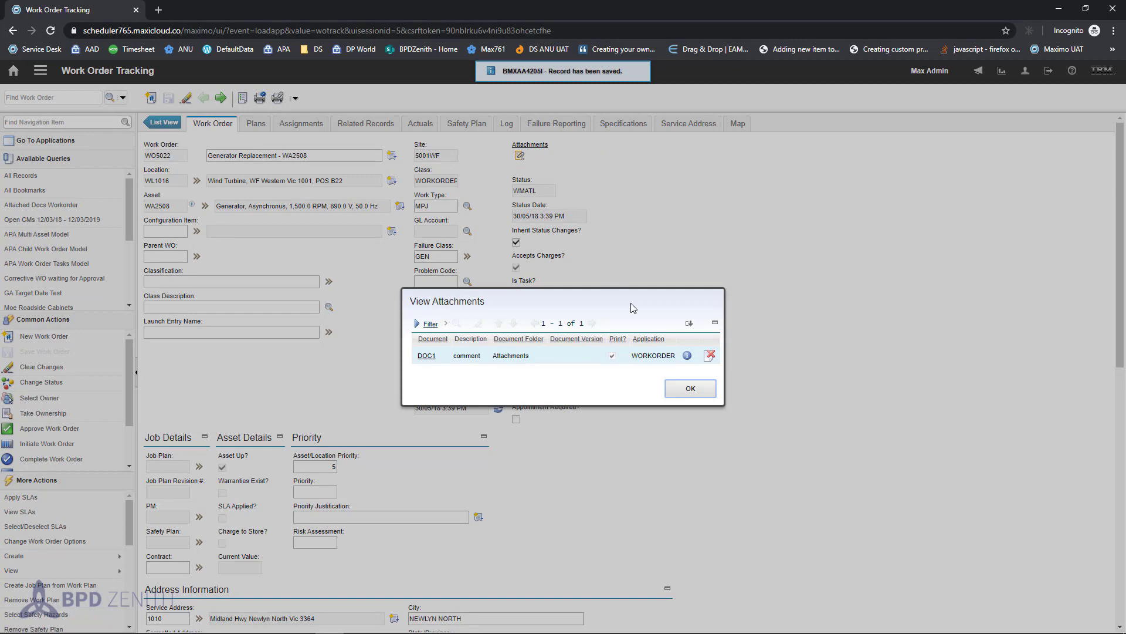
pyautogui.click(690, 389)
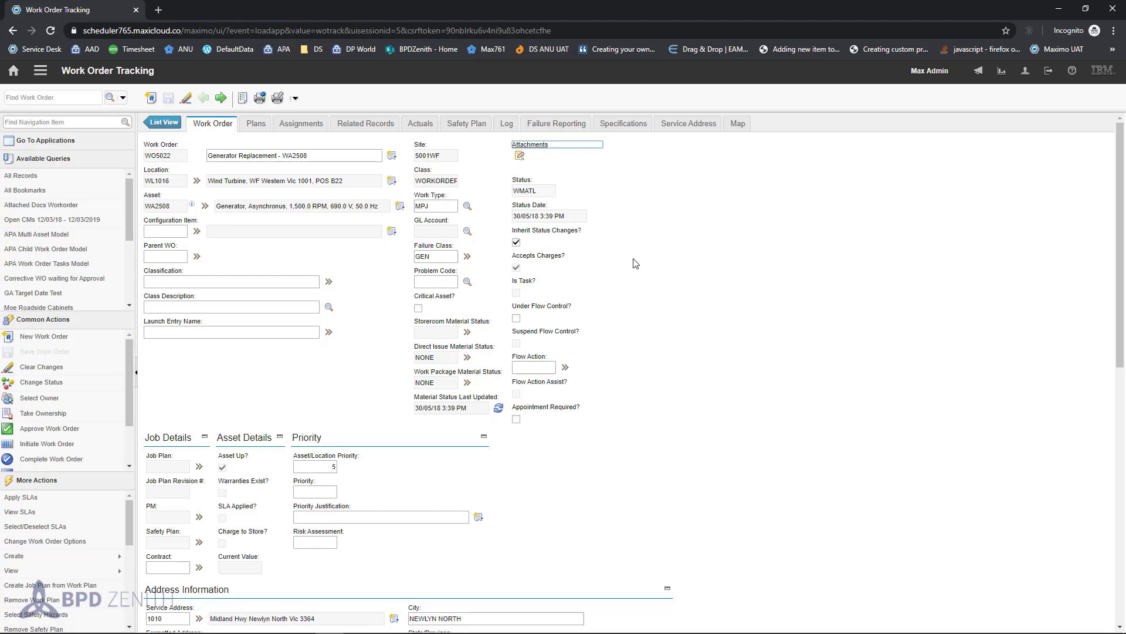
# Launch Application Designer, search applications for 'wot', and load the WOTRACK layout.
pyautogui.click(40, 70)
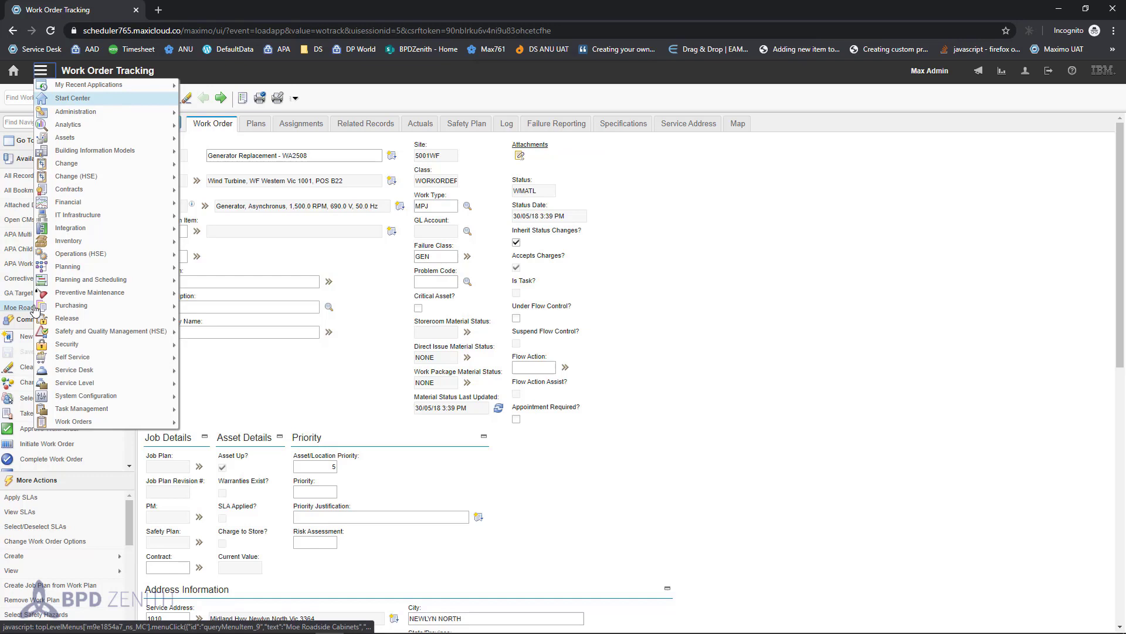
pyautogui.moveTo(81, 384)
pyautogui.moveTo(85, 425)
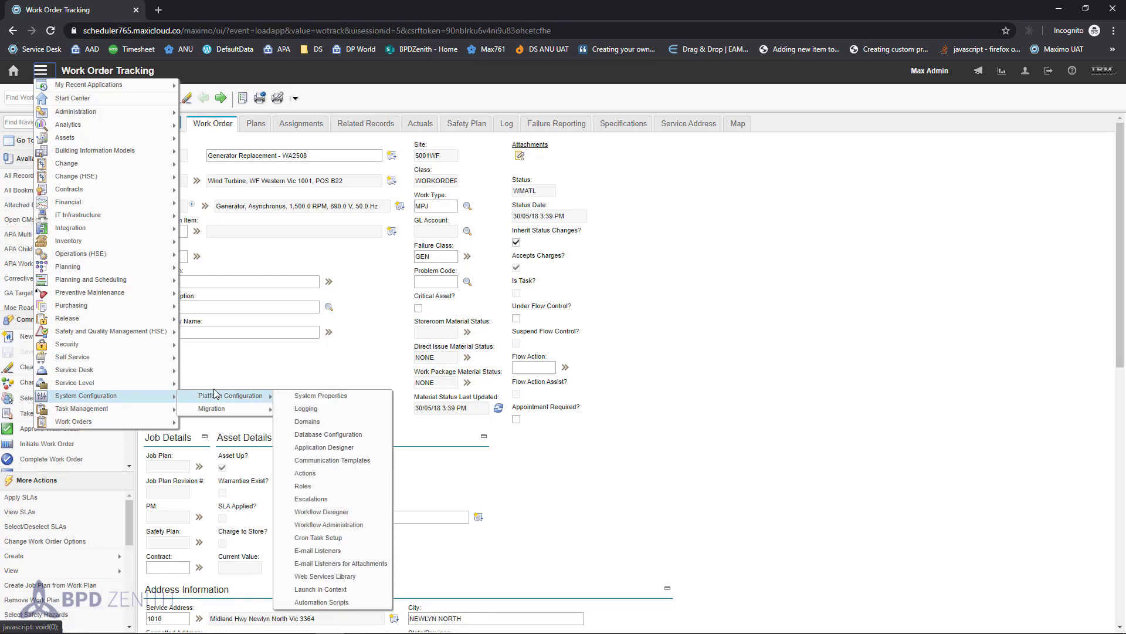
pyautogui.moveTo(235, 396)
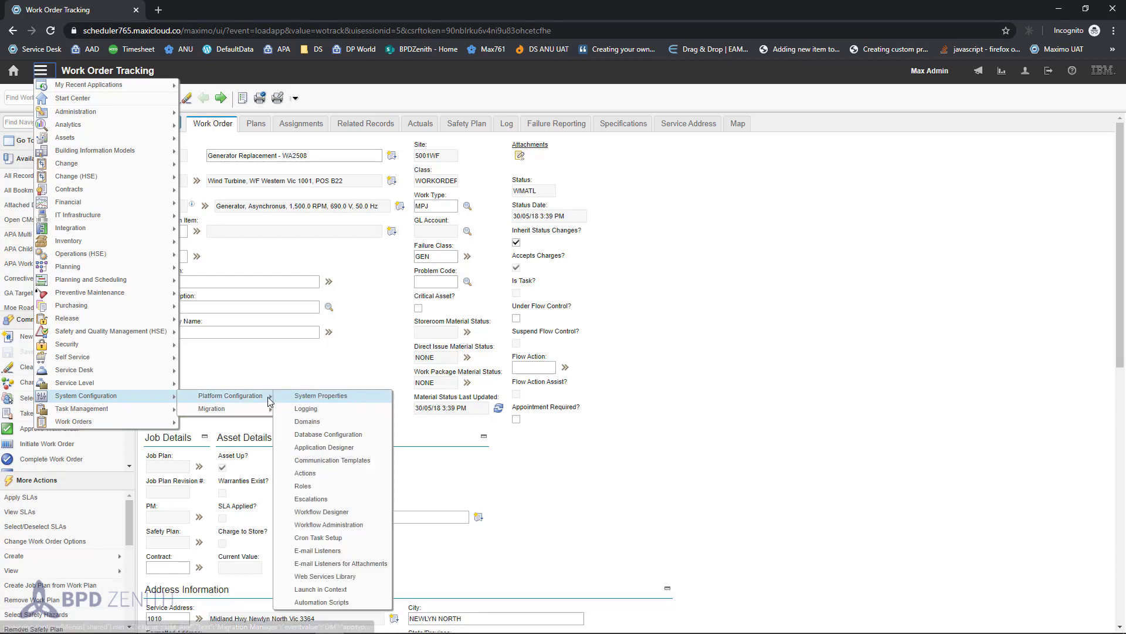
pyautogui.click(326, 447)
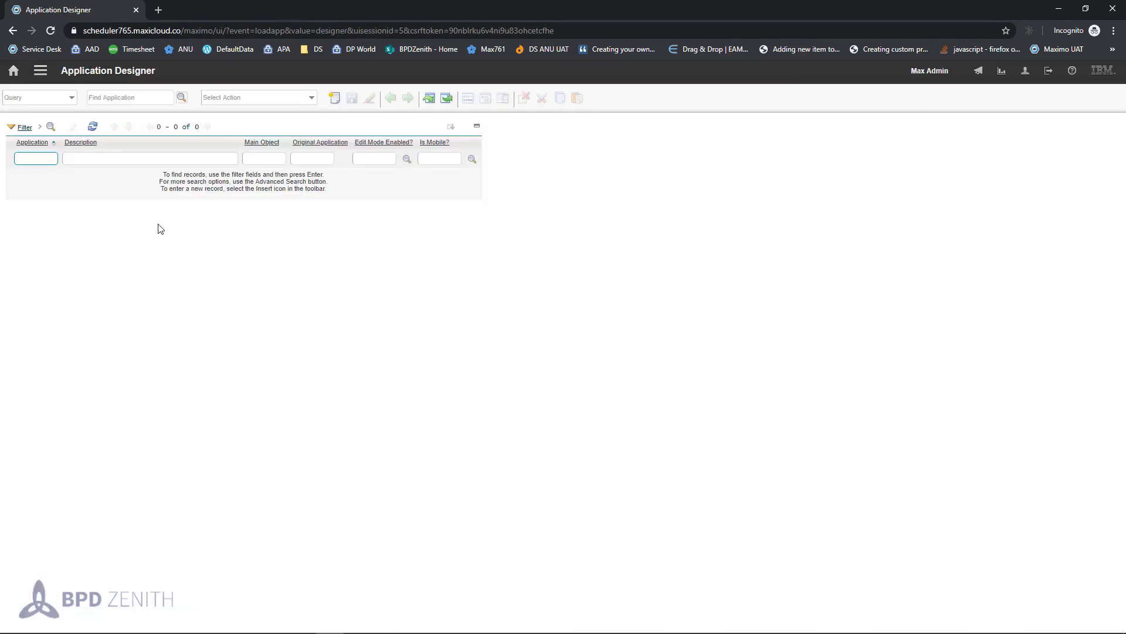
pyautogui.write('wot')
pyautogui.press('Return')
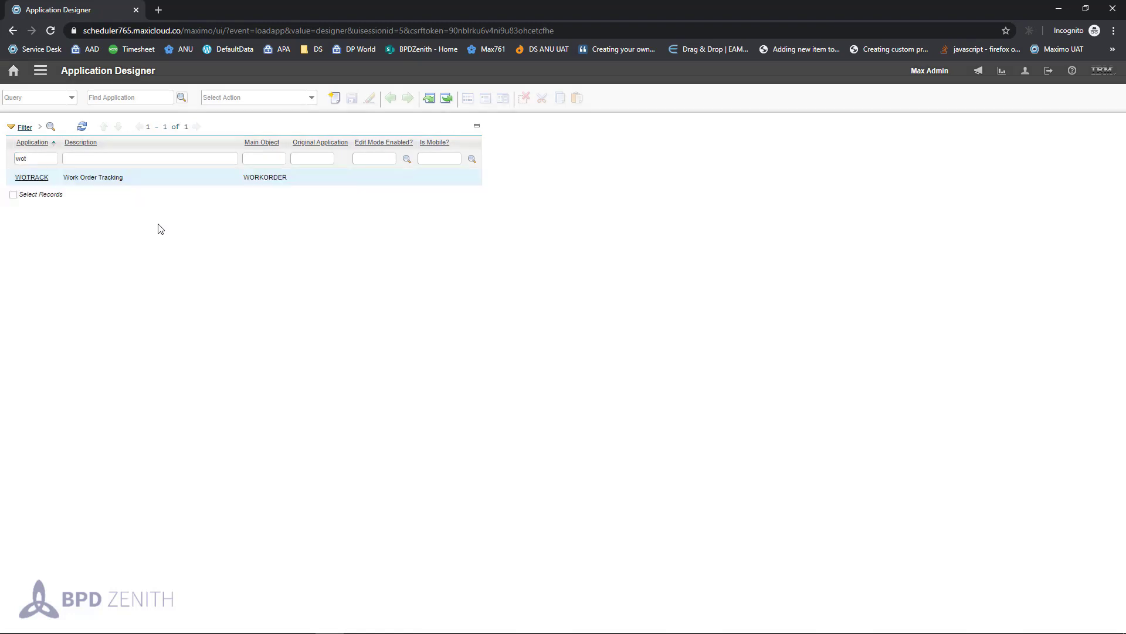
pyautogui.click(31, 177)
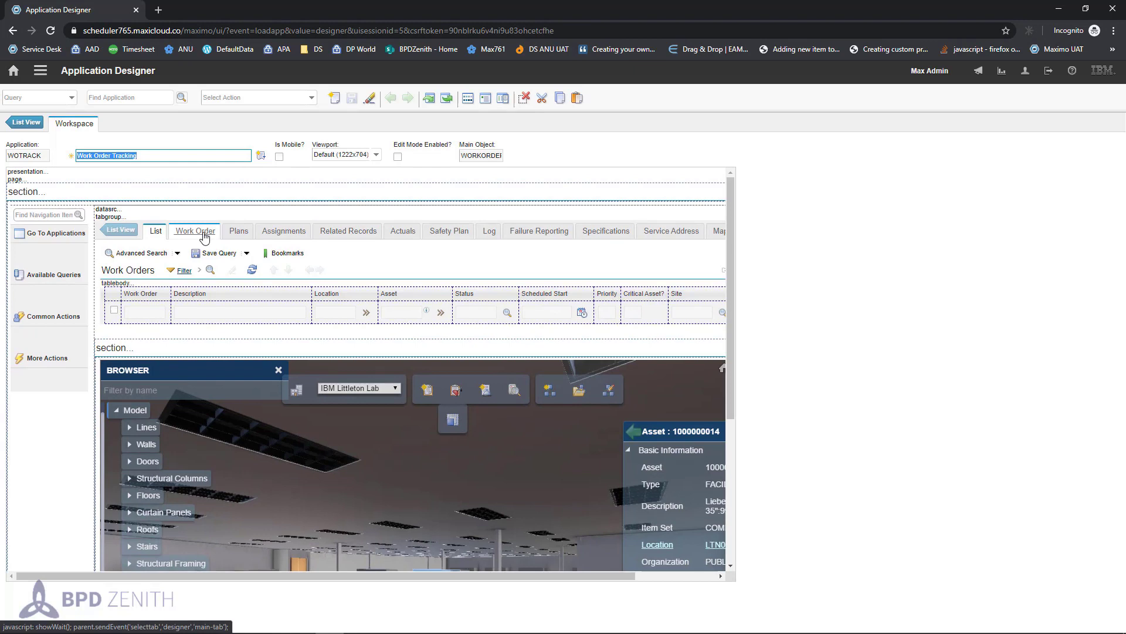
# Place a BPD Drag and Drop control below Attachments on the Work Order tab.
pyautogui.click(209, 234)
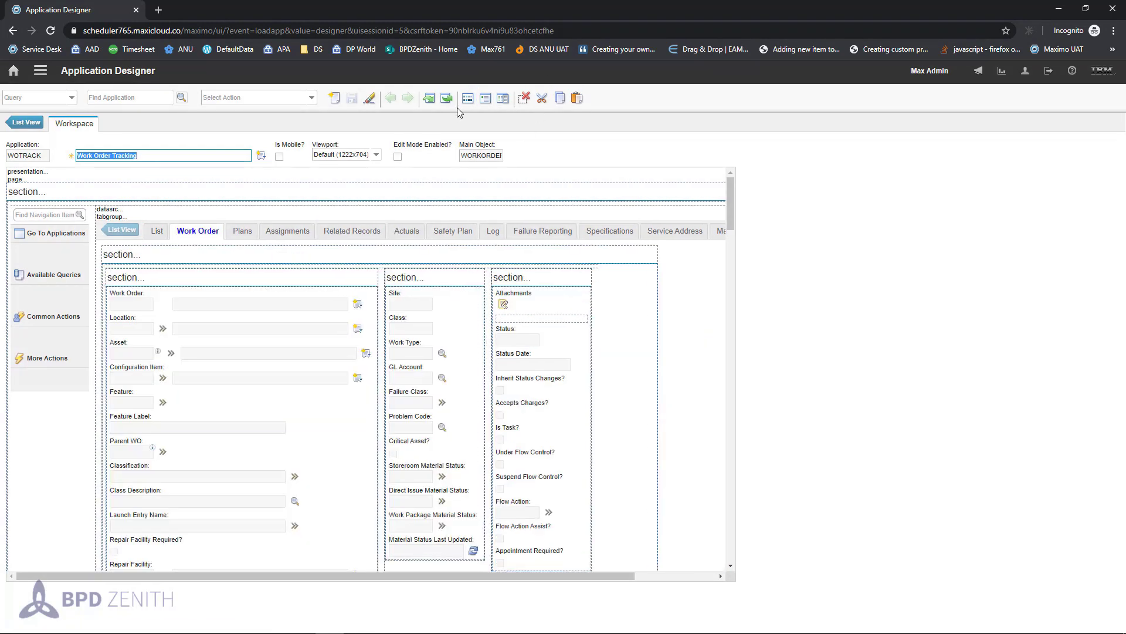
pyautogui.click(468, 98)
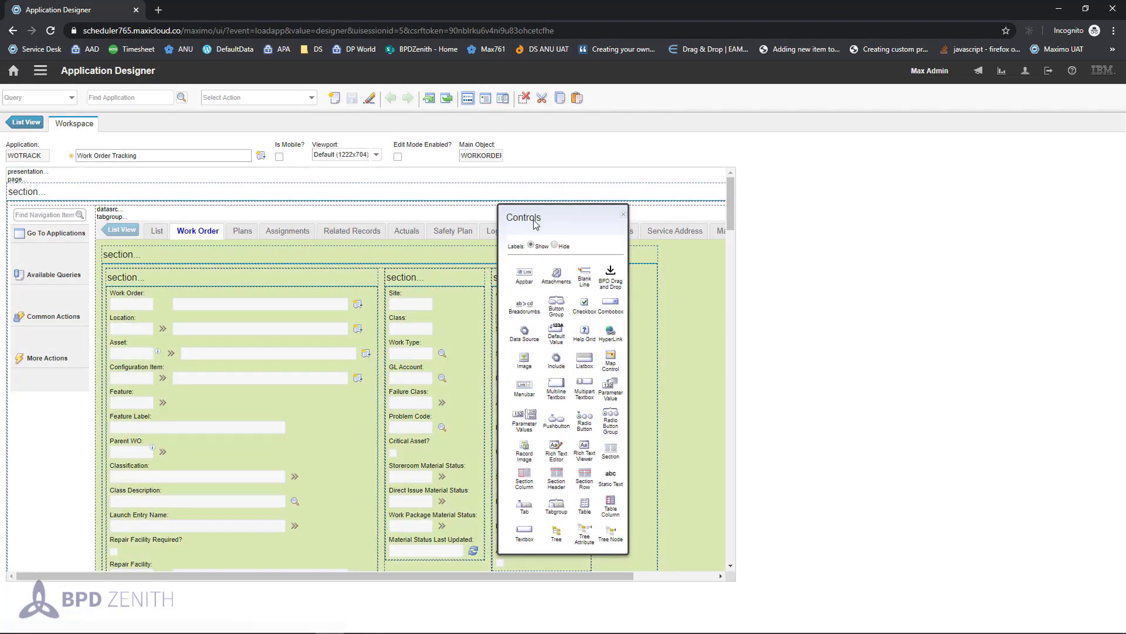
pyautogui.moveTo(535, 223); pyautogui.dragTo(191, 171)
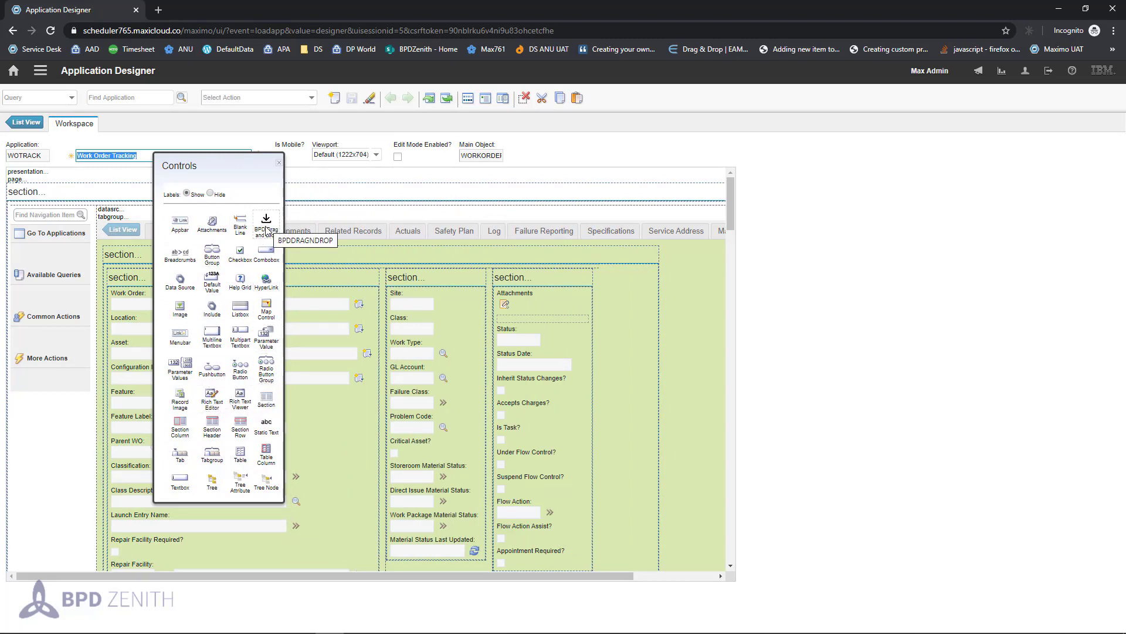
pyautogui.moveTo(267, 222); pyautogui.dragTo(530, 322)
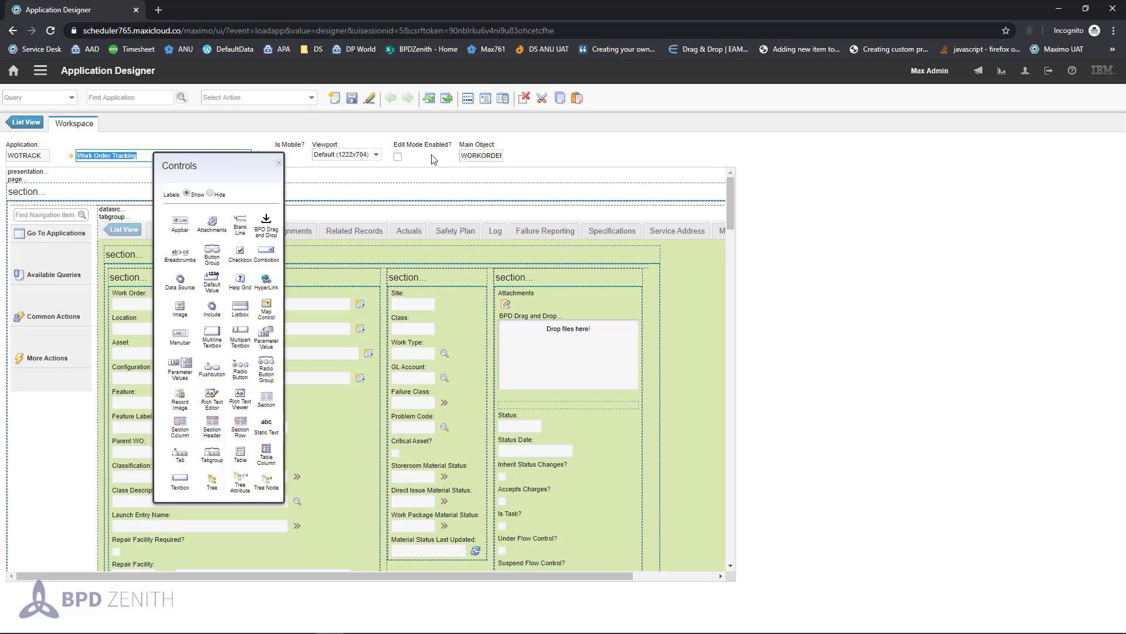
# Save the updated WOTRACK layout and close the Controls palette.
pyautogui.click(352, 98)
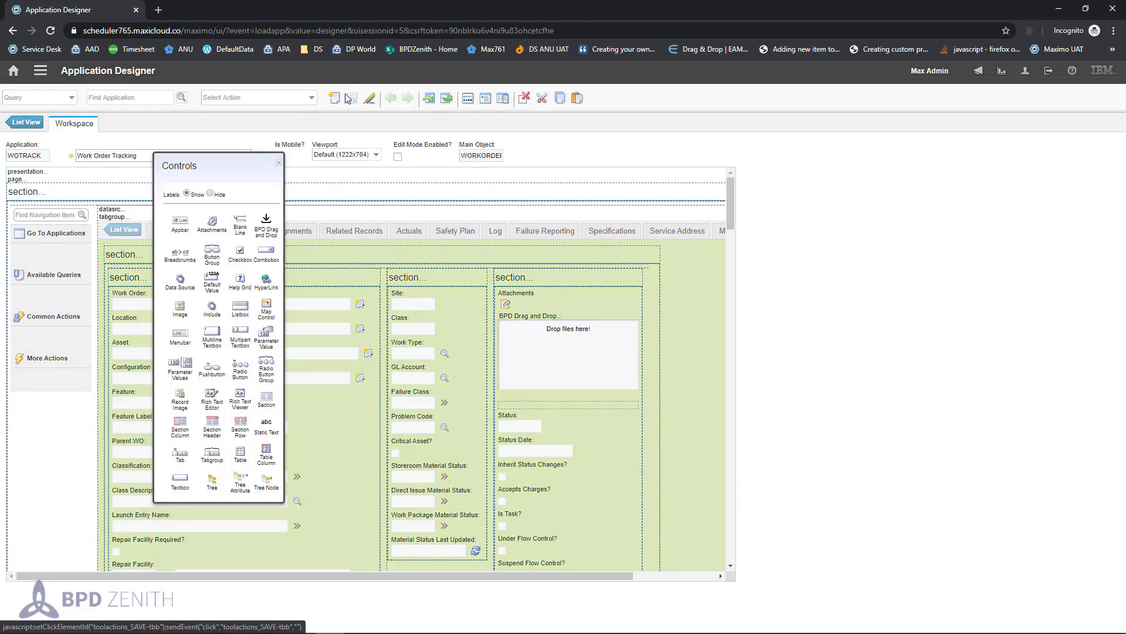
pyautogui.click(279, 163)
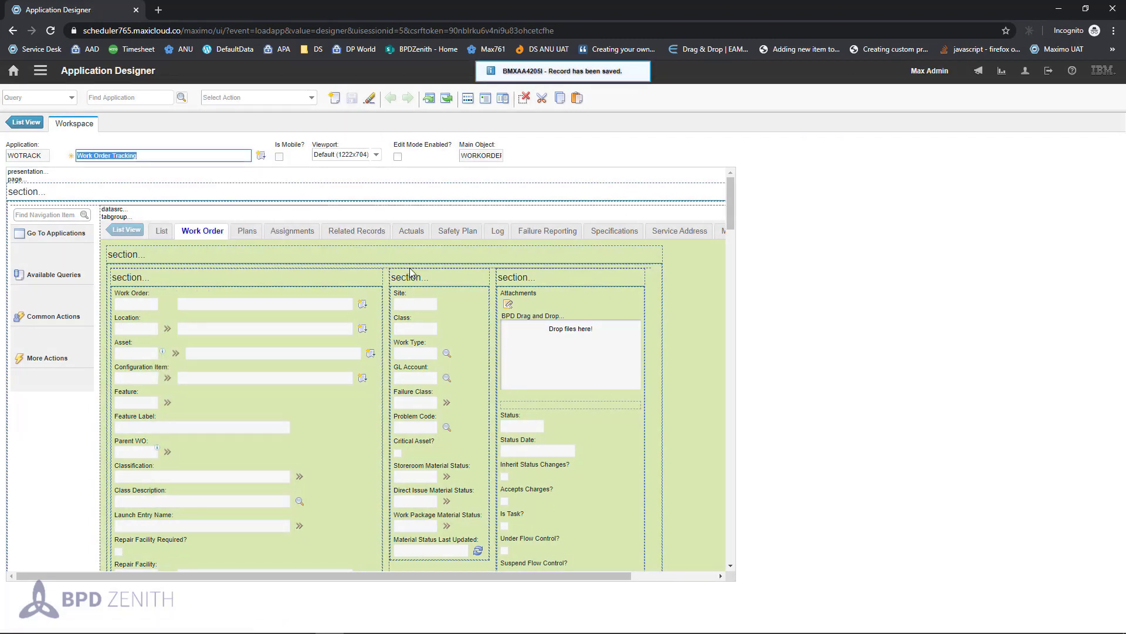
pyautogui.click(40, 70)
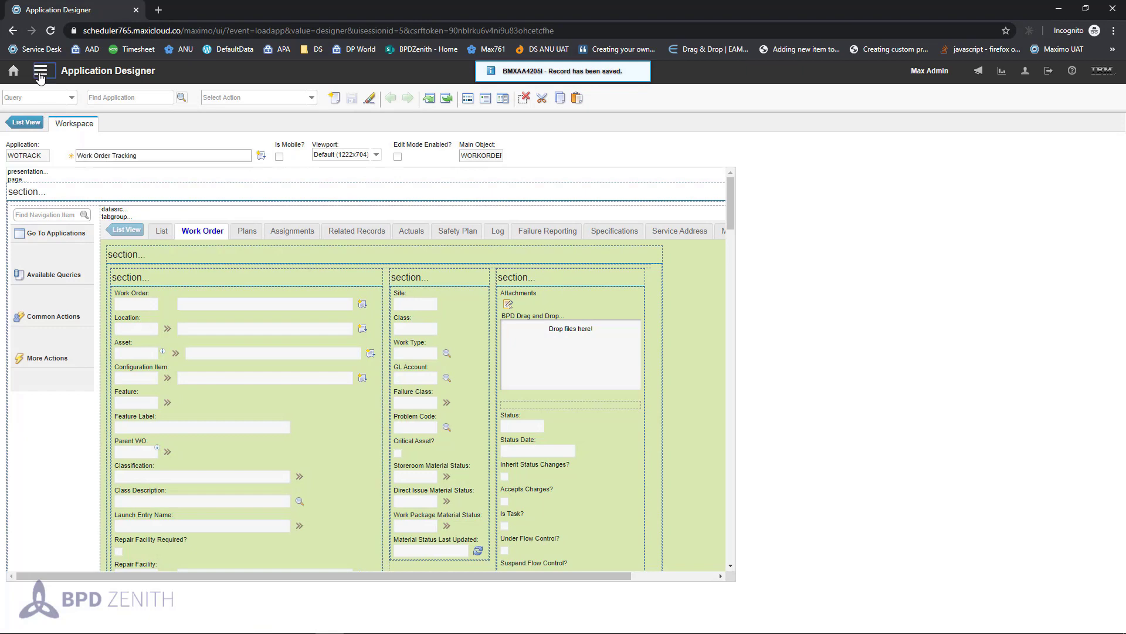
# Return to Work Order Tracking, list the work orders, and open WO5022.
pyautogui.click(237, 418)
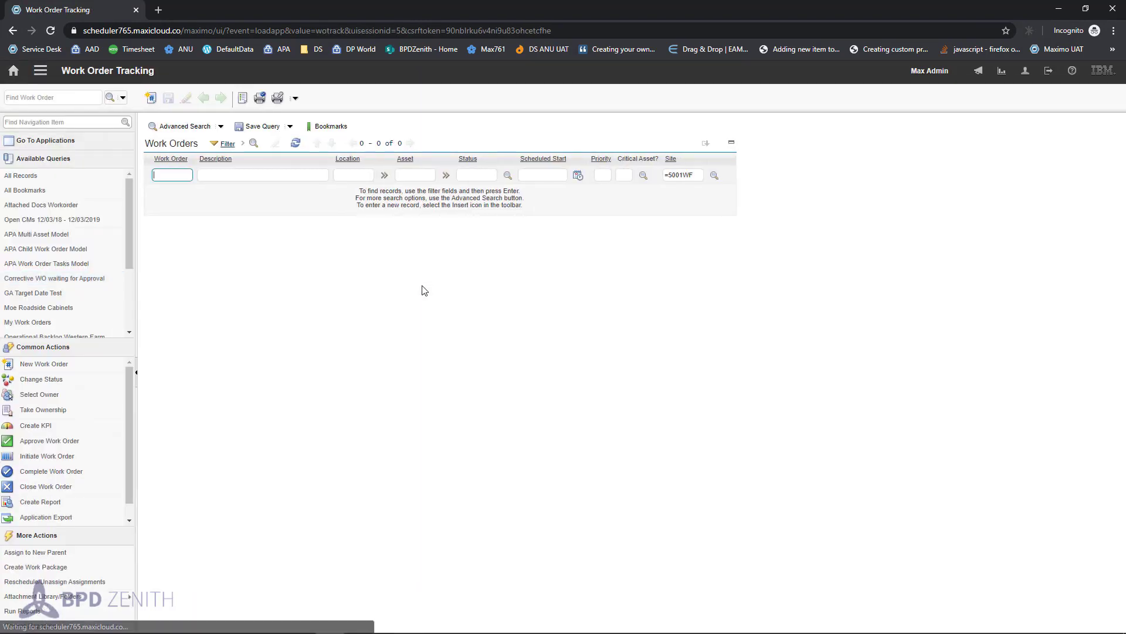
pyautogui.press('Return')
pyautogui.click(167, 194)
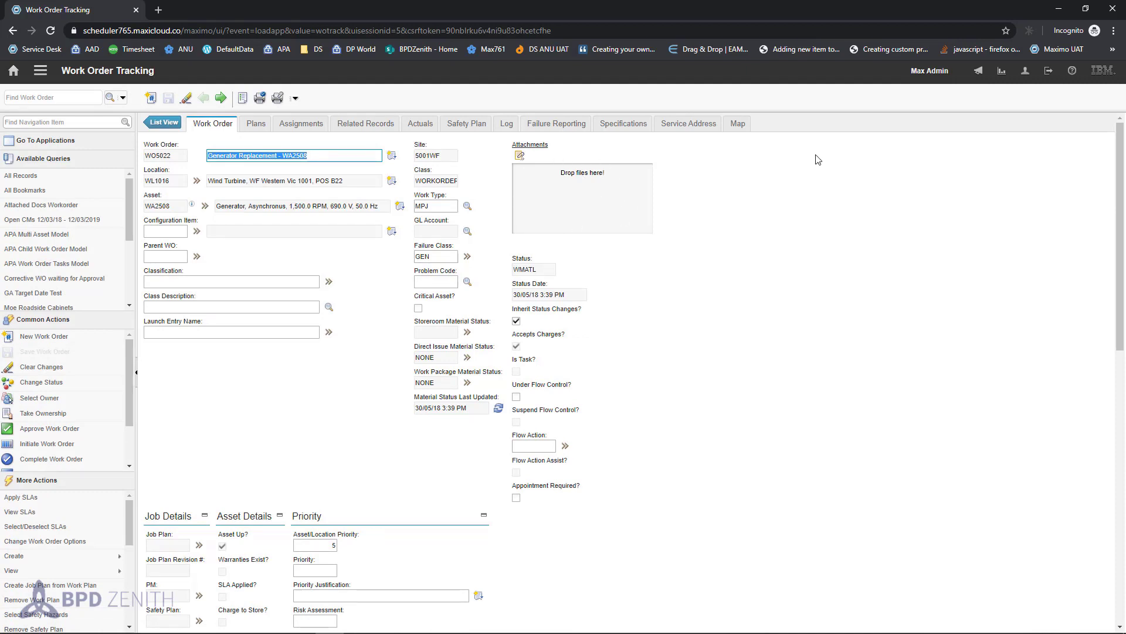
# Drag three desktop files into WO5022's 'Drop files here!' zone under Attachments.
pyautogui.click(1086, 10)
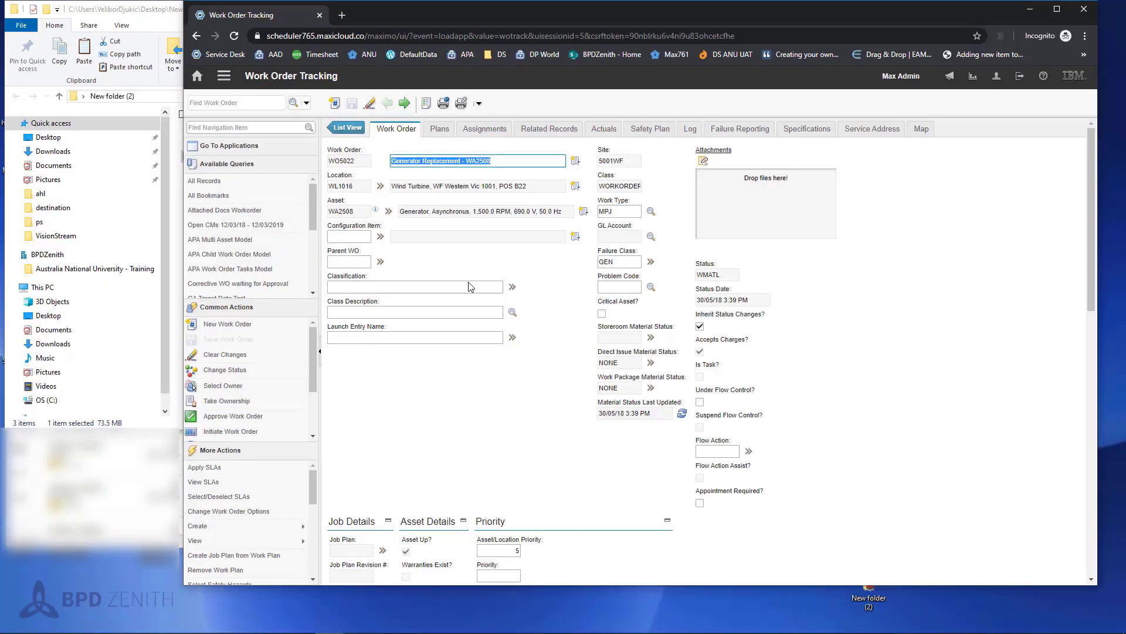
pyautogui.click(152, 3)
pyautogui.click(692, 11)
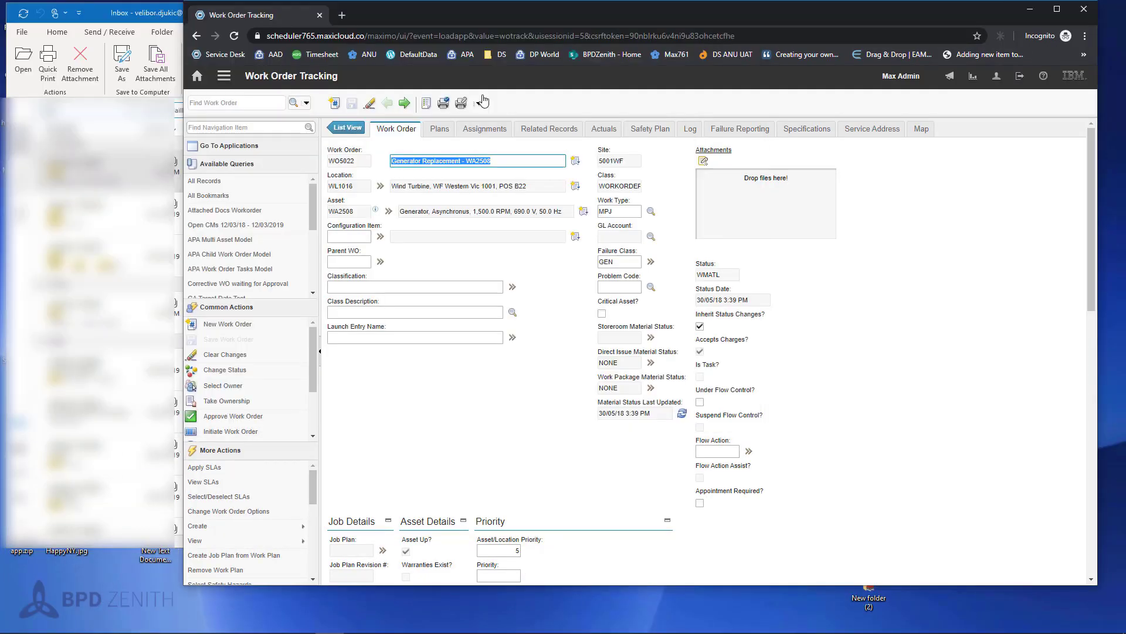
pyautogui.click(141, 13)
pyautogui.click(689, 12)
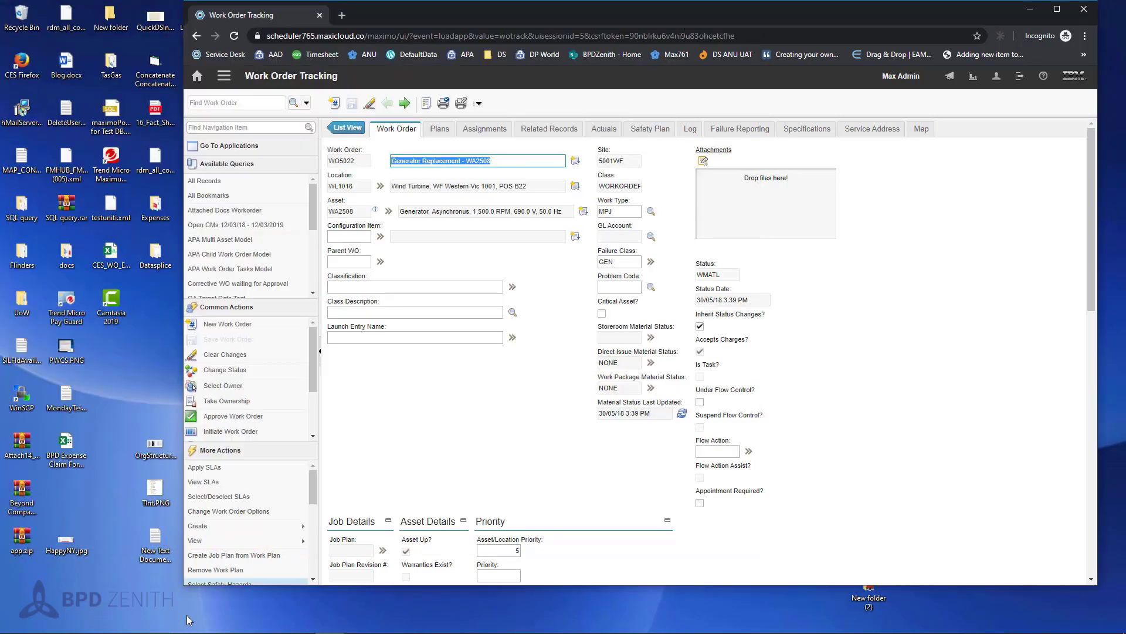
pyautogui.moveTo(188, 620); pyautogui.dragTo(125, 399)
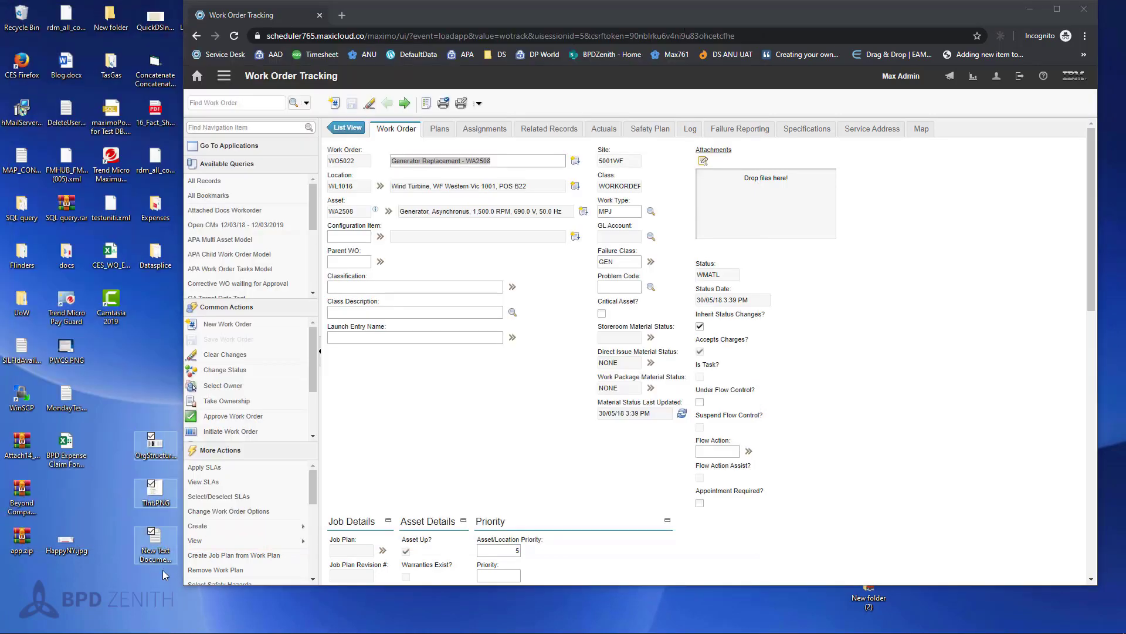
pyautogui.moveTo(148, 496); pyautogui.dragTo(812, 278)
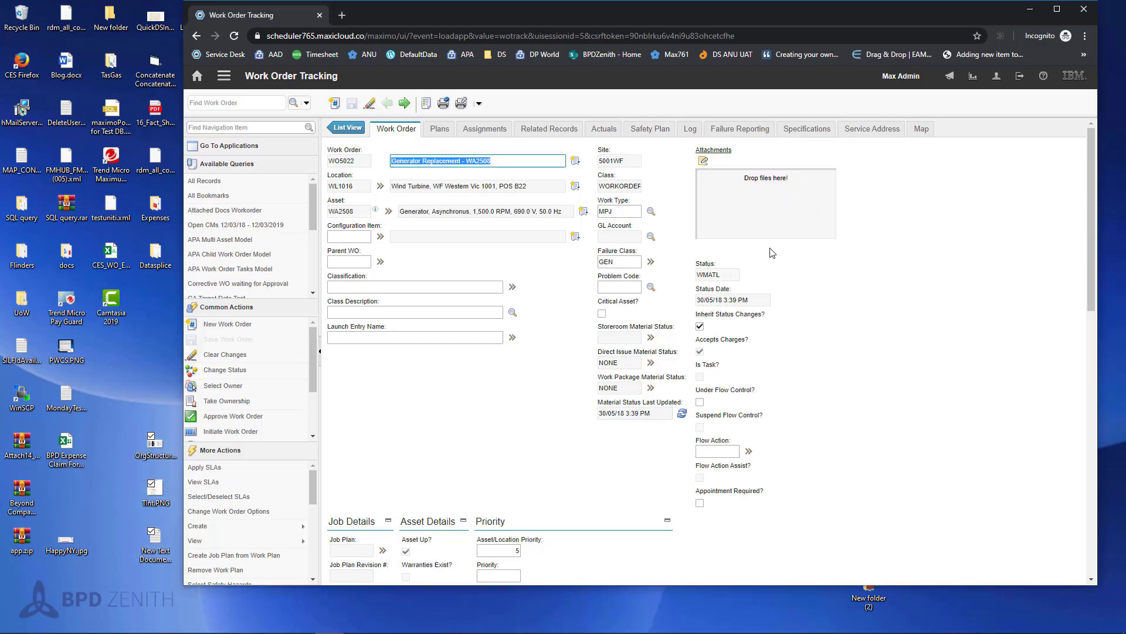
pyautogui.click(703, 161)
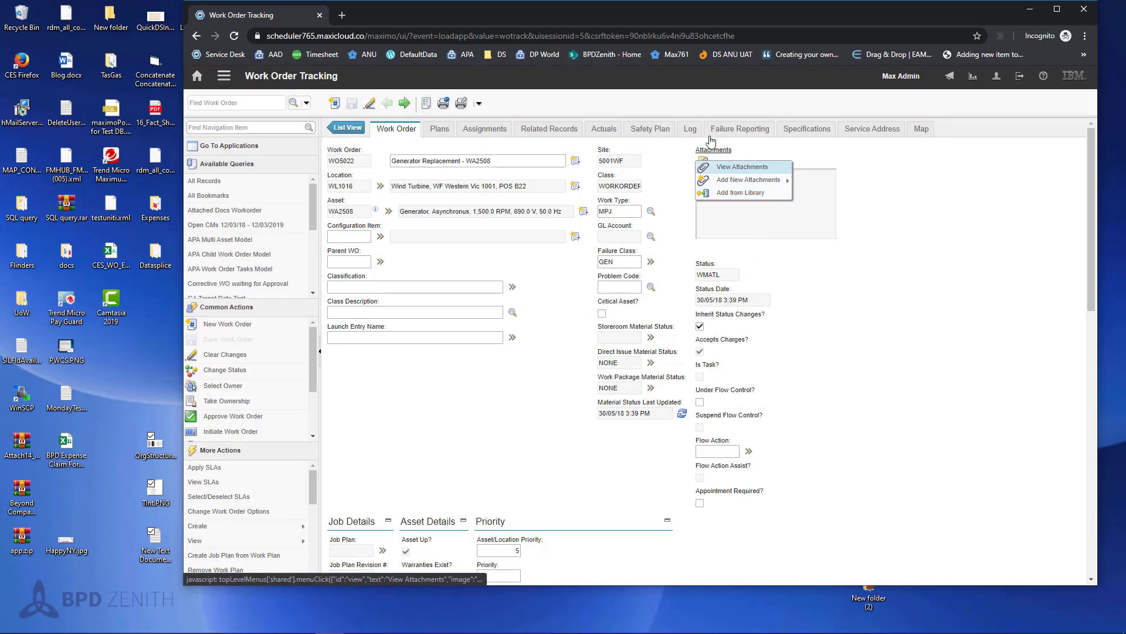
pyautogui.click(718, 167)
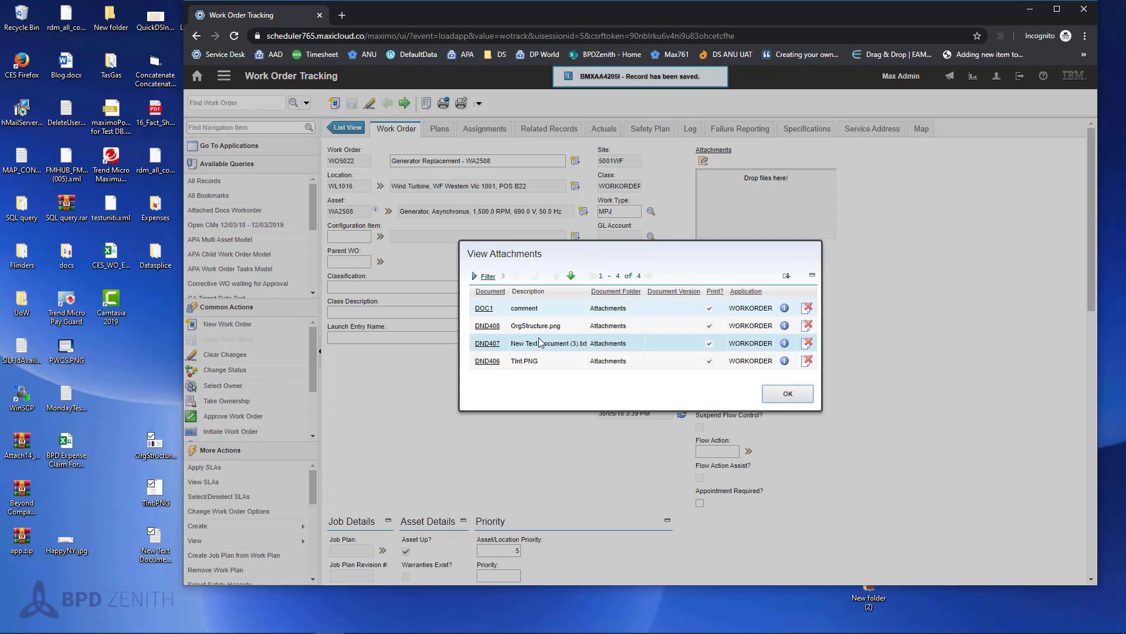
pyautogui.click(787, 394)
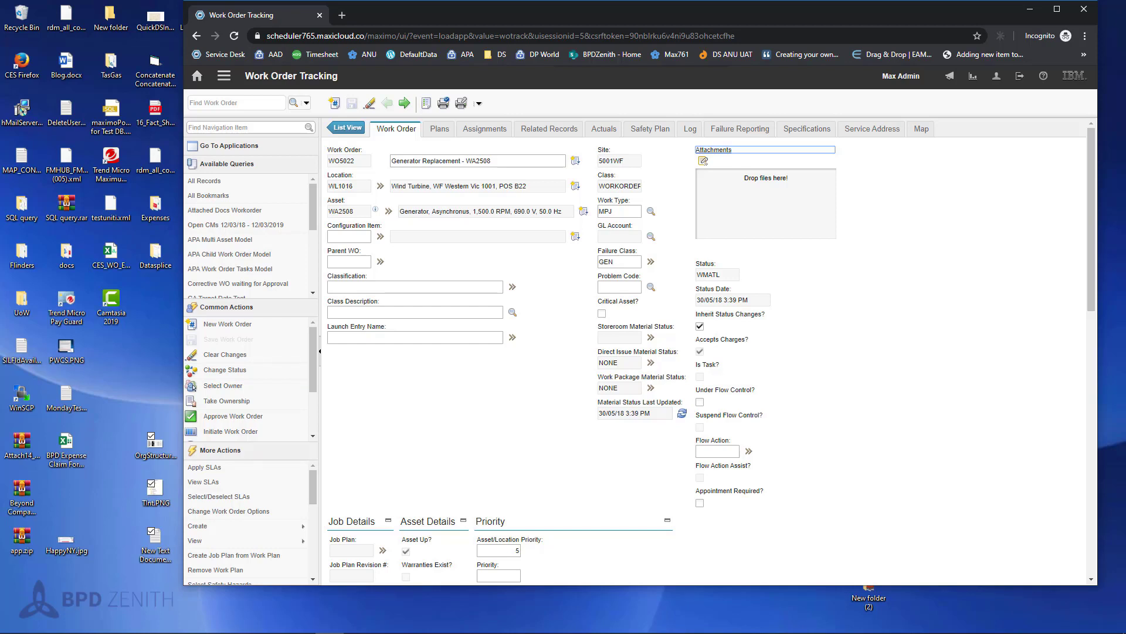
pyautogui.moveTo(125, 623)
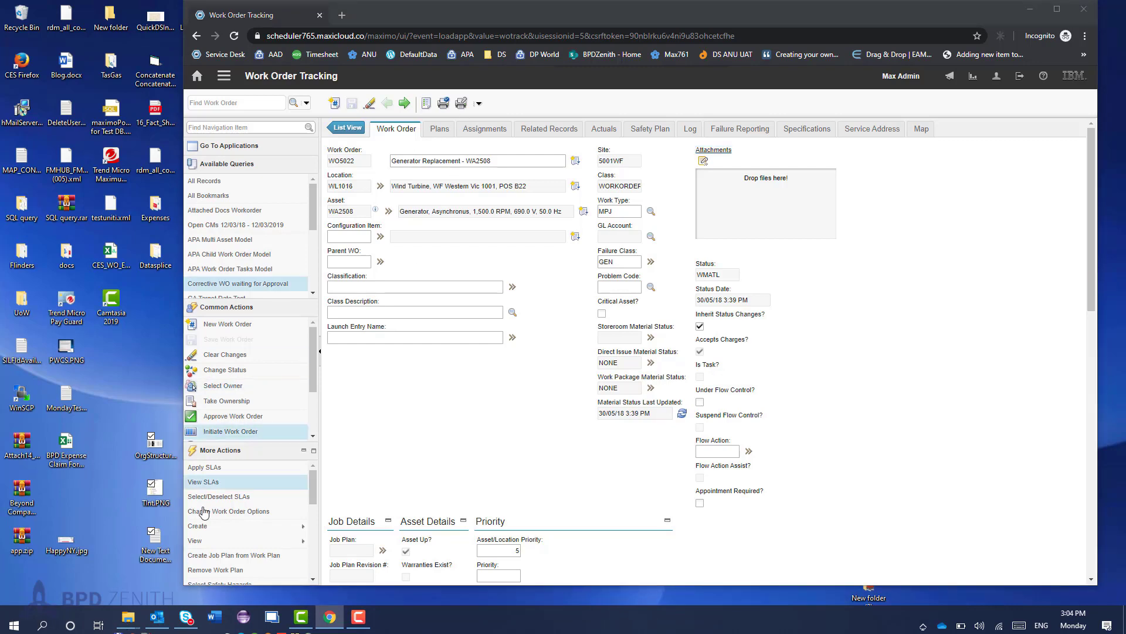
# Drag the HappyNY.jpg attachment from the Outlook e-mail onto WO5022's drop zone.
pyautogui.click(157, 618)
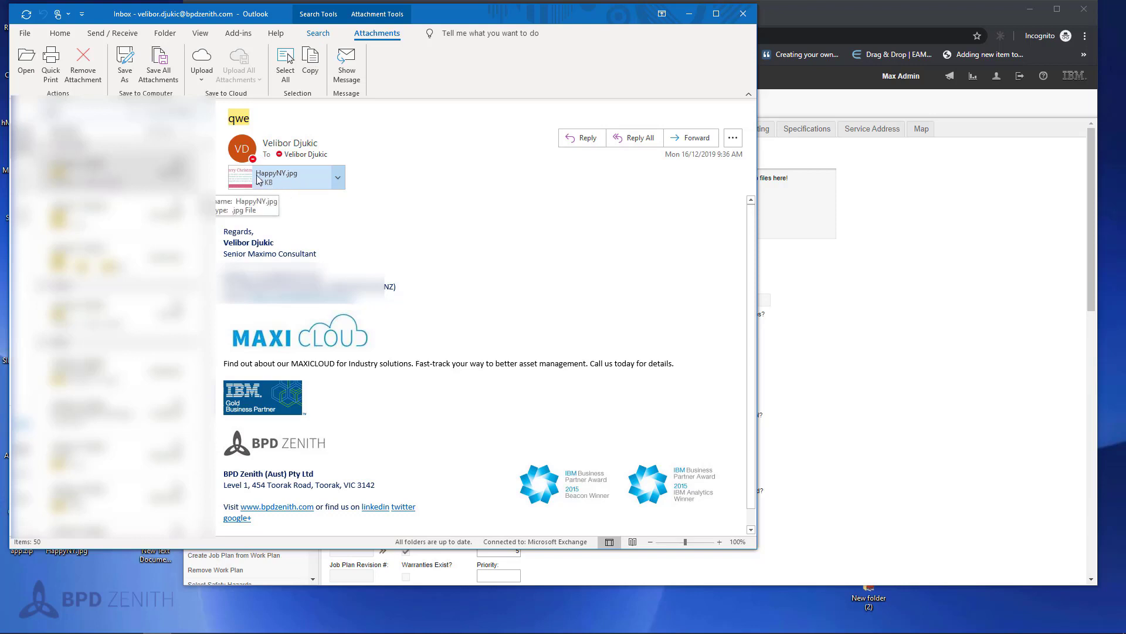
pyautogui.moveTo(246, 177); pyautogui.dragTo(783, 195)
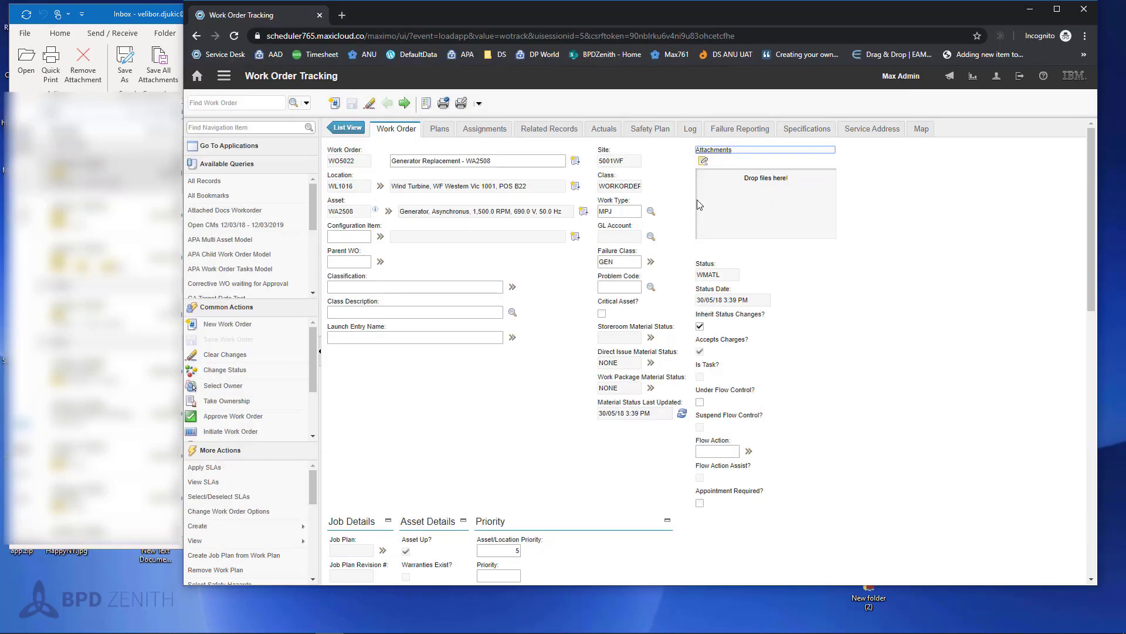
pyautogui.click(704, 162)
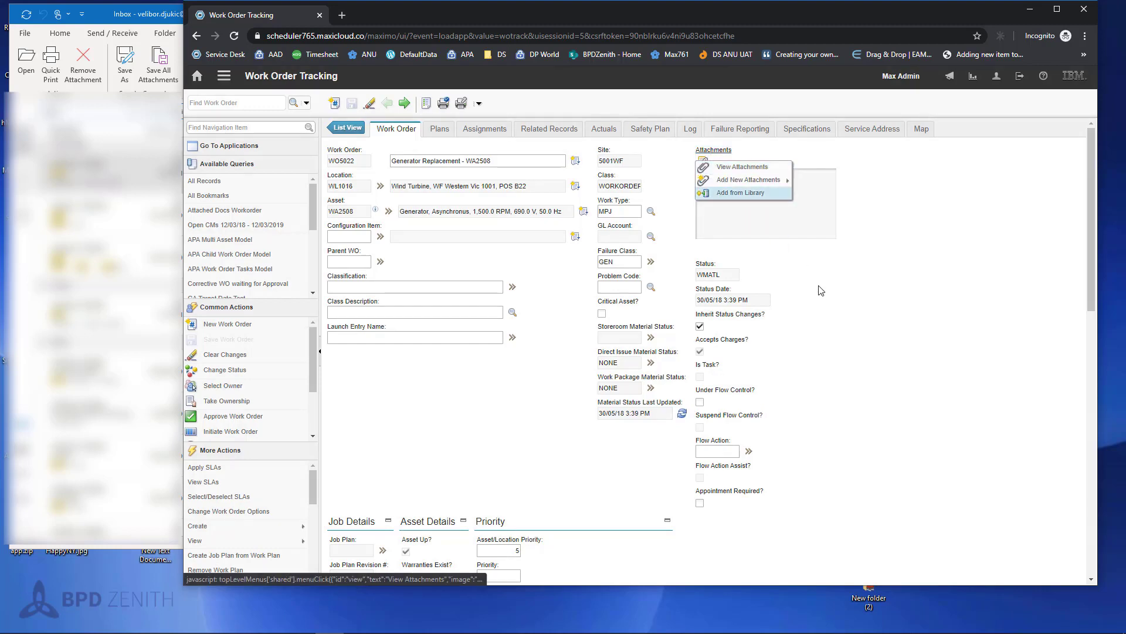
pyautogui.click(731, 168)
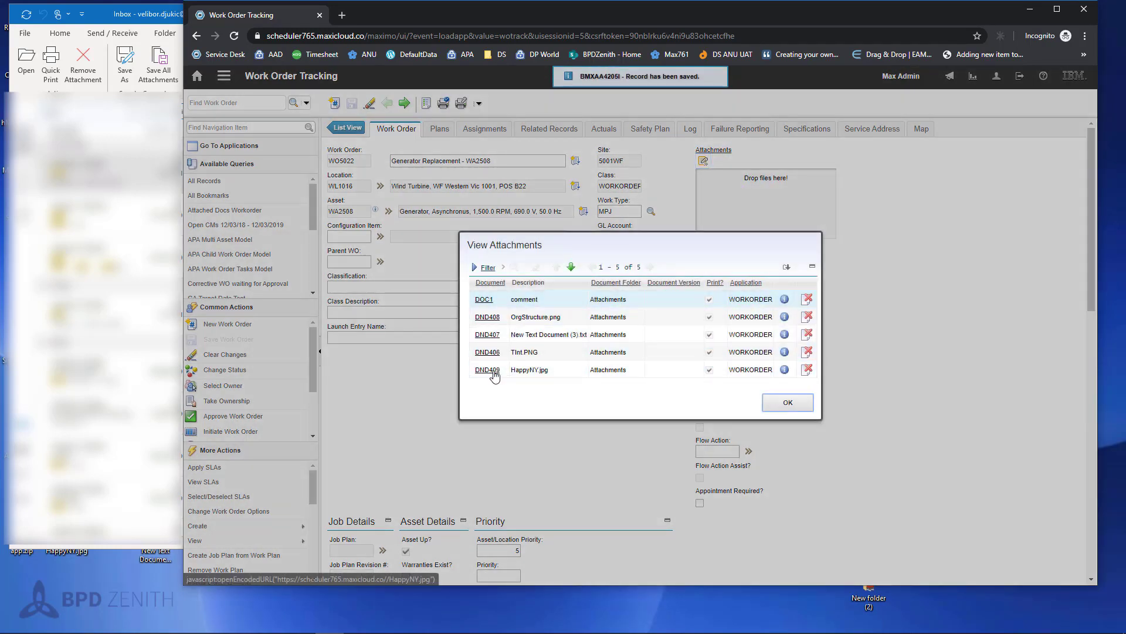
pyautogui.click(487, 370)
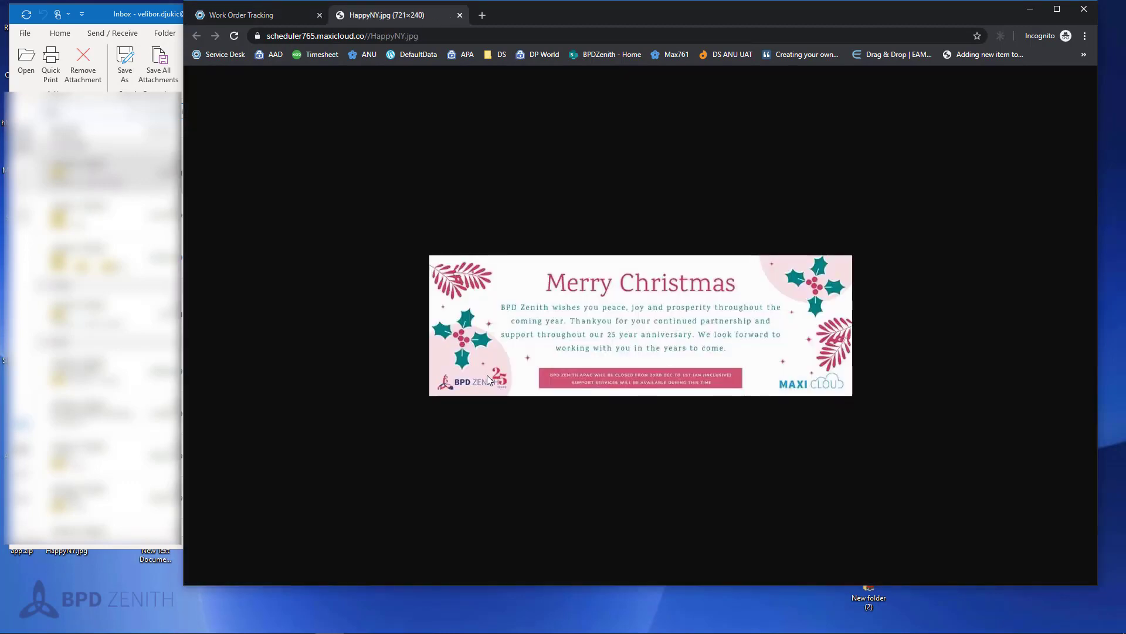
pyautogui.click(460, 15)
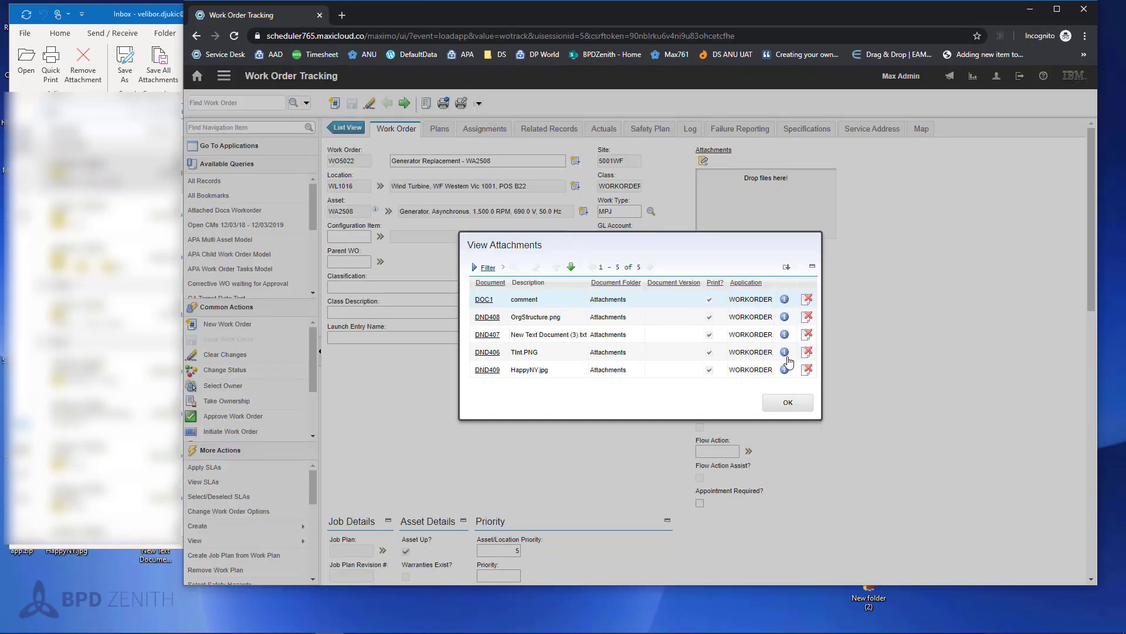
pyautogui.click(788, 402)
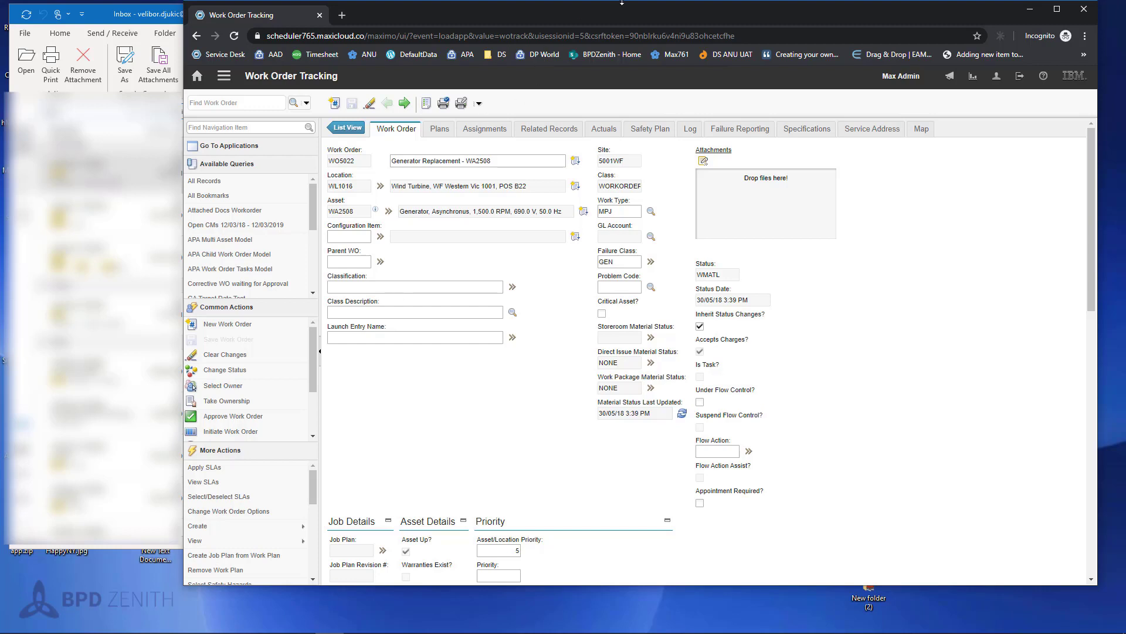
# Shift the browser window showing WO5022 about 170 px to the left.
pyautogui.moveTo(619, 16); pyautogui.dragTo(520, 16)
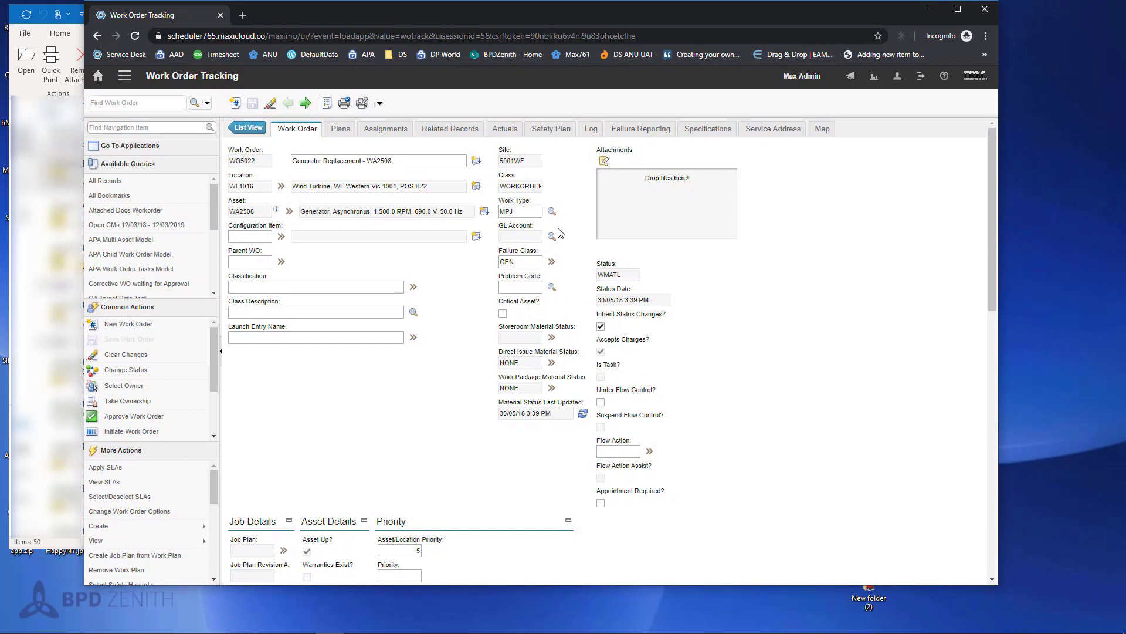